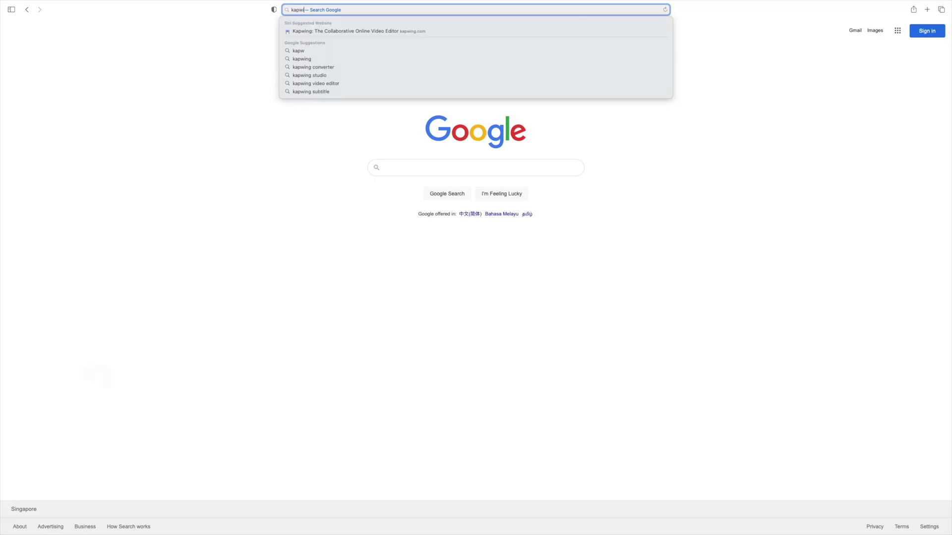
# Go to kapwing.com and scroll through the homepage before signing in.
pyautogui.write('.com')
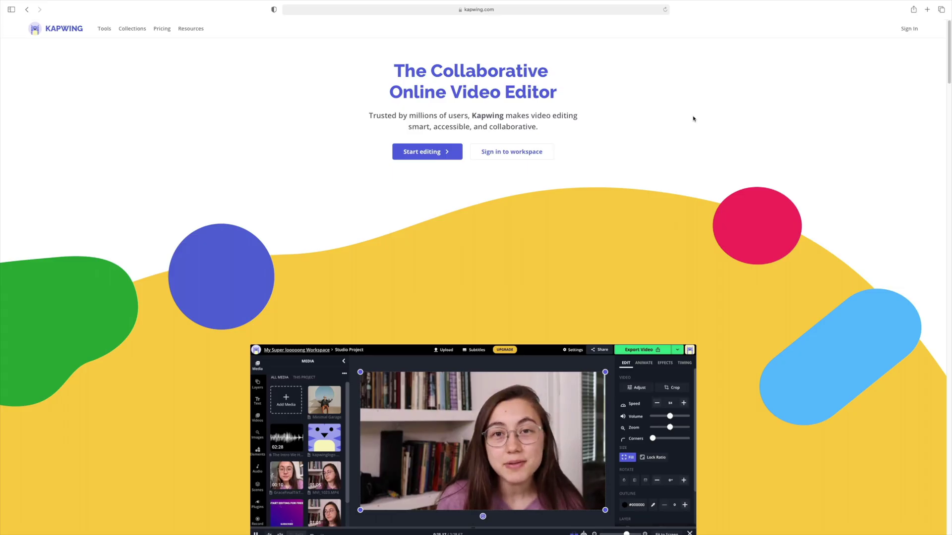
pyautogui.scroll(-6, 710, 129)
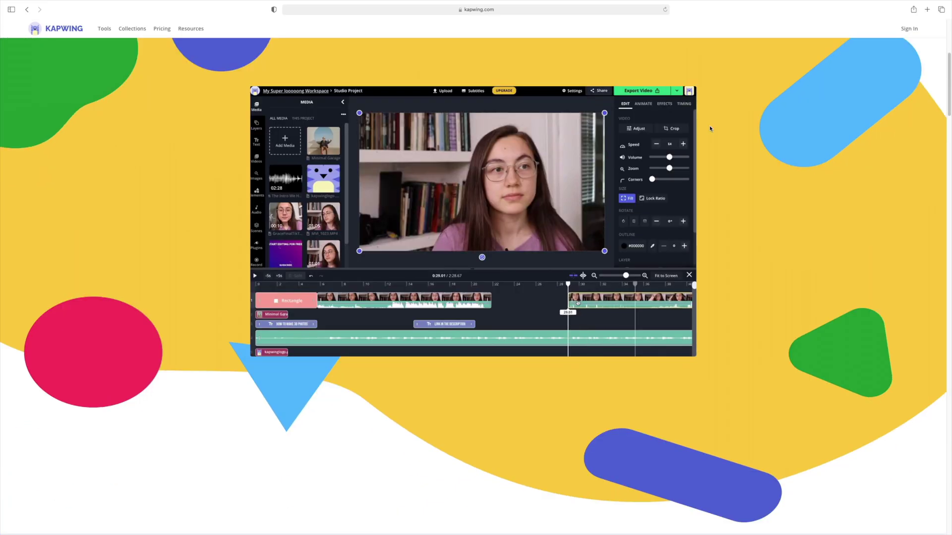
pyautogui.scroll(-9, 710, 129)
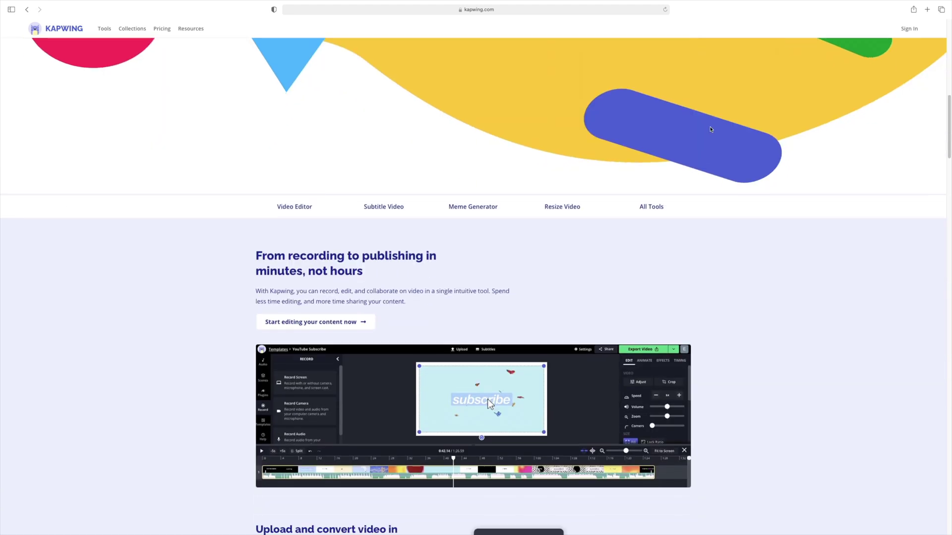
pyautogui.scroll(-6, 711, 130)
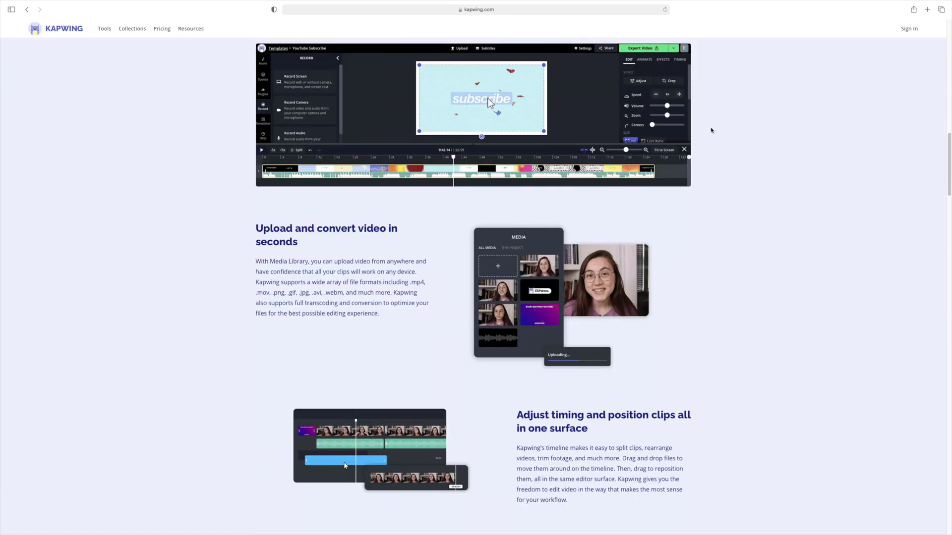
pyautogui.scroll(-5, 711, 130)
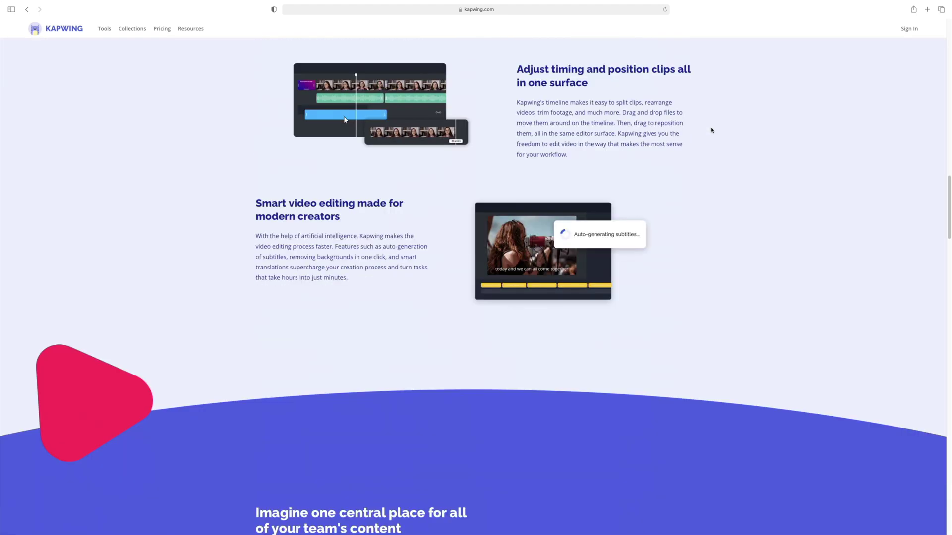
pyautogui.scroll(-6, 711, 129)
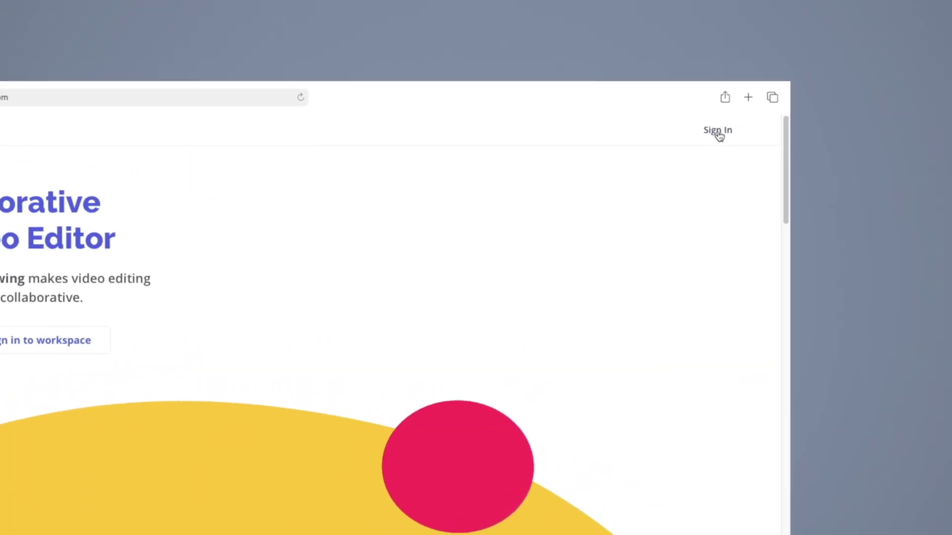
pyautogui.click(911, 30)
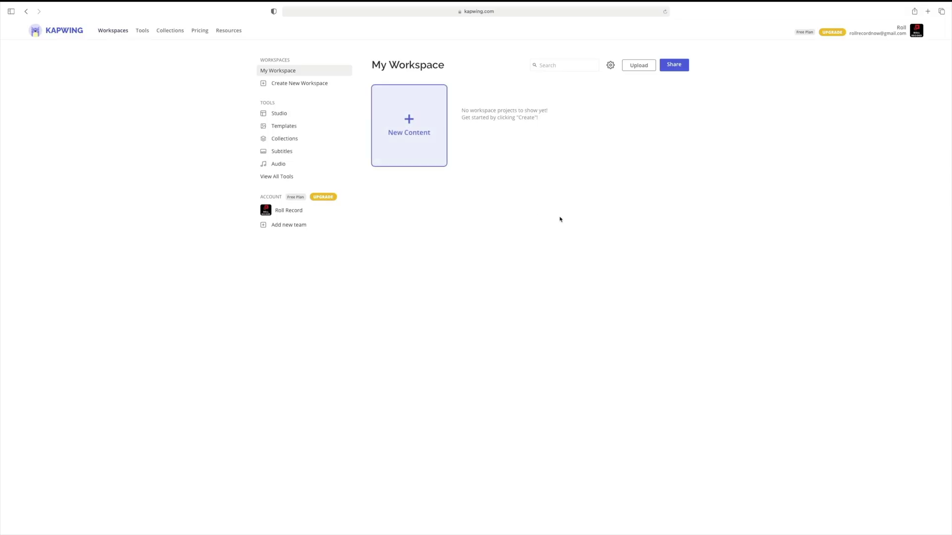
# Start a new empty project from the New Content card in My Workspace.
pyautogui.click(408, 151)
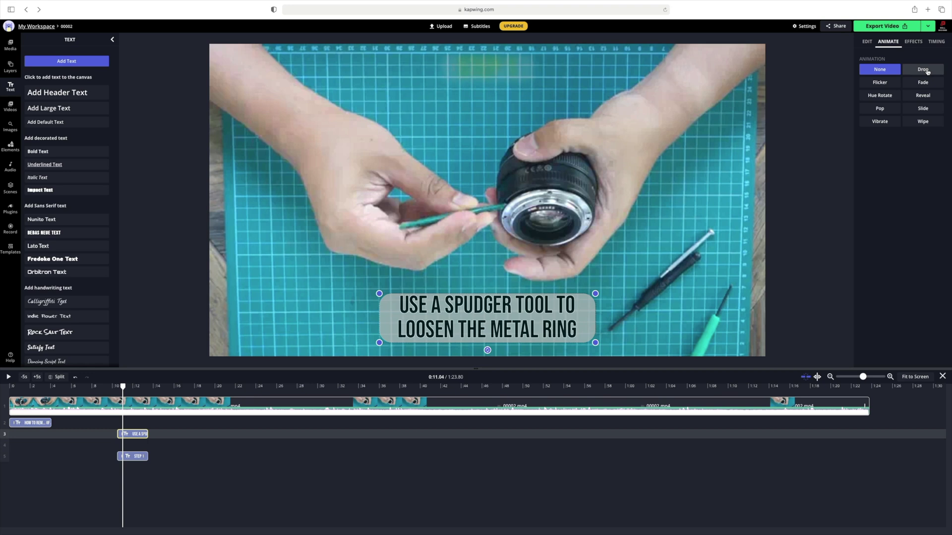
# Give the caption a Drop intro and STEP 1 a fade-in, then lengthen the title clip.
pyautogui.click(923, 70)
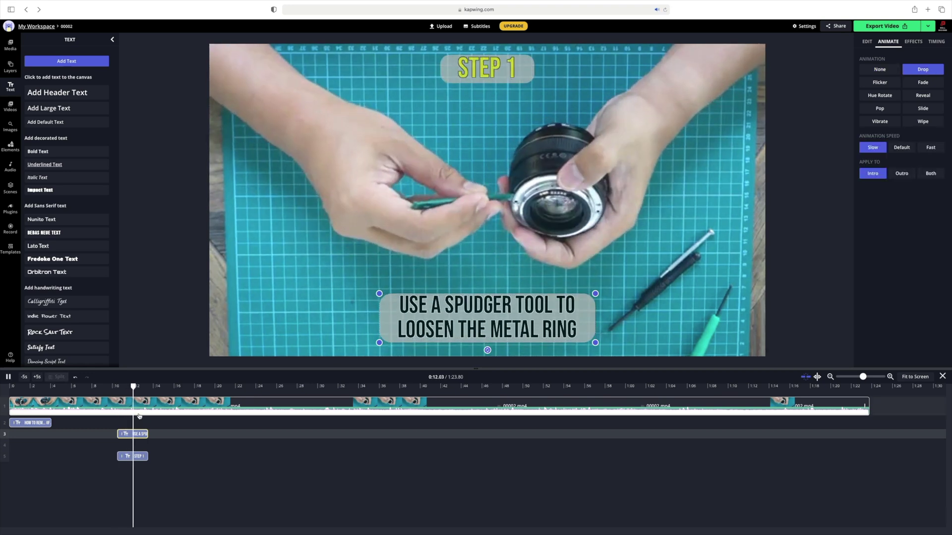
pyautogui.click(133, 456)
pyautogui.click(923, 83)
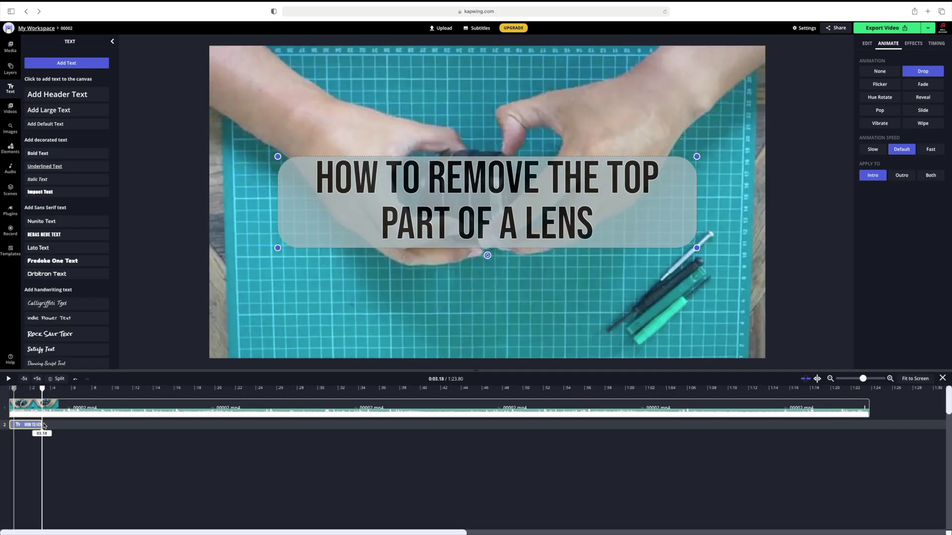
pyautogui.moveTo(43, 425); pyautogui.dragTo(131, 425)
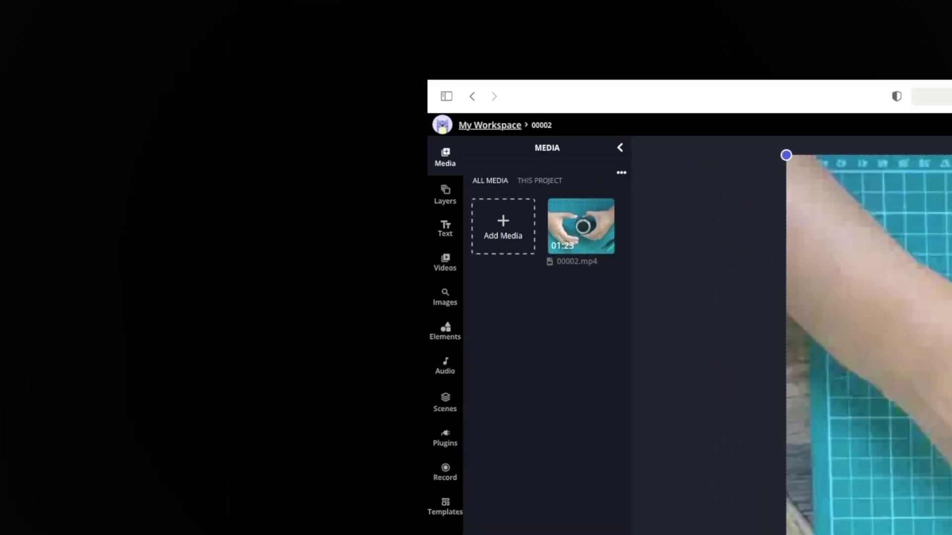
# Add a Bebas Neue text layer reading 'HOW TO REMOVE THE TOP PART OF A LENS'.
pyautogui.click(446, 229)
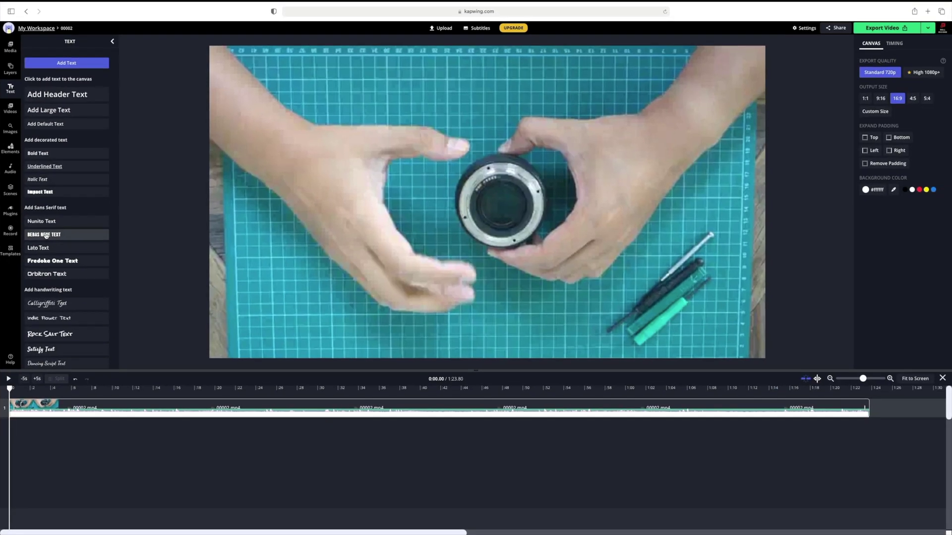
pyautogui.click(46, 235)
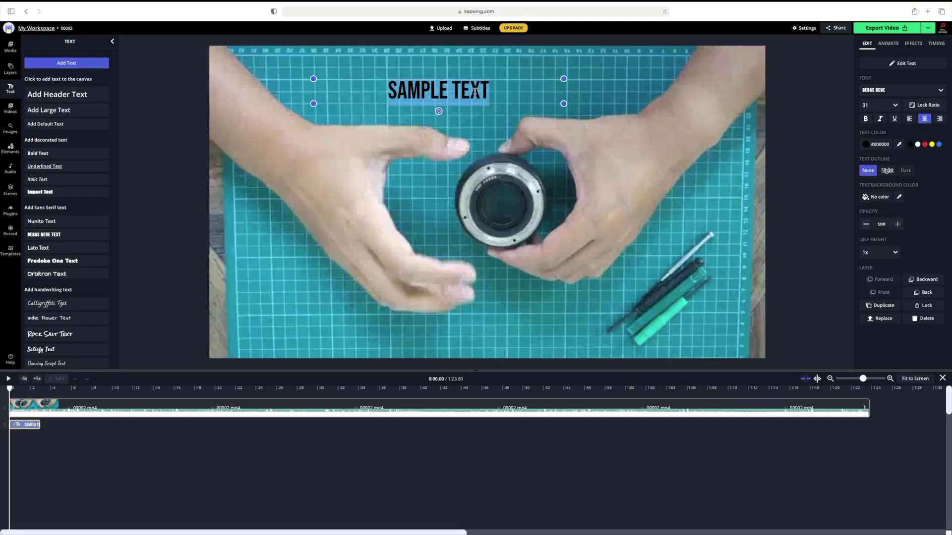
pyautogui.write('HOW')
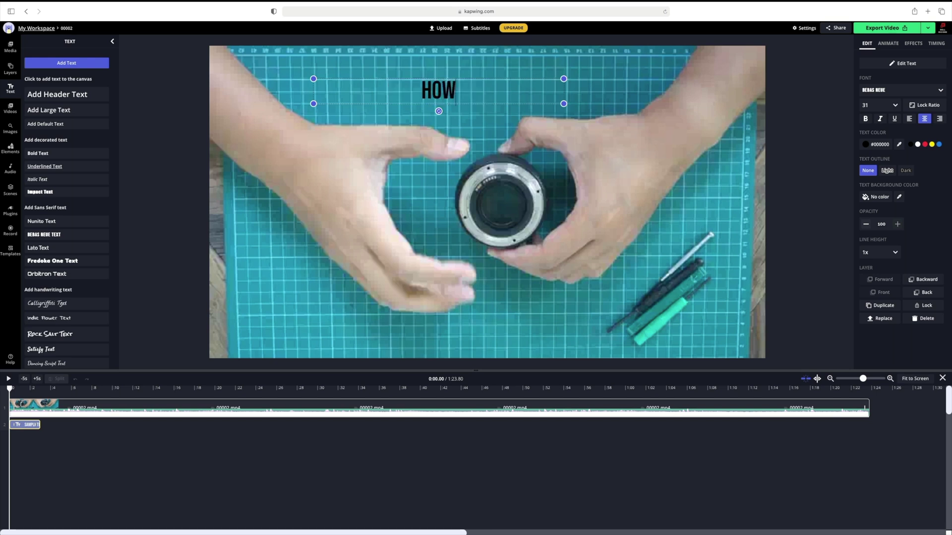
pyautogui.write(' TO REMOVE T')
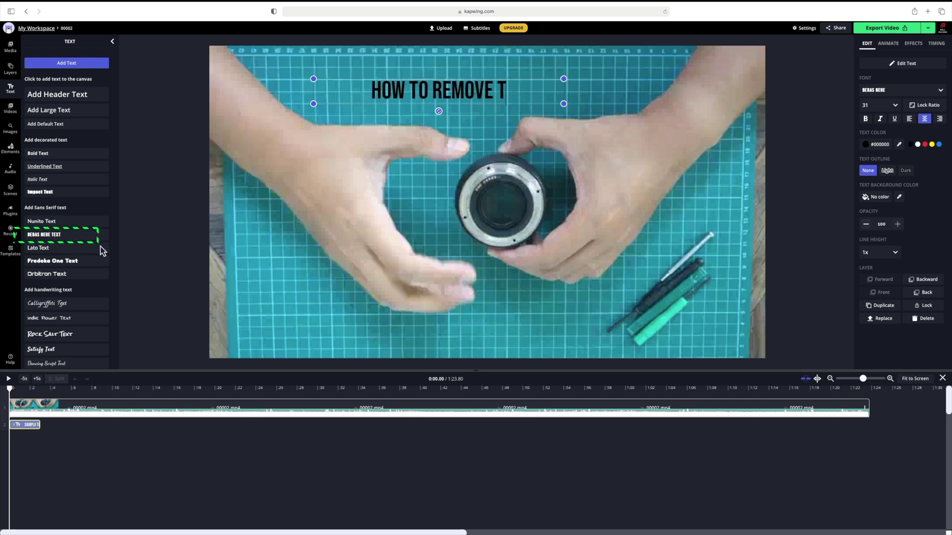
pyautogui.write('HE TOP PAR')
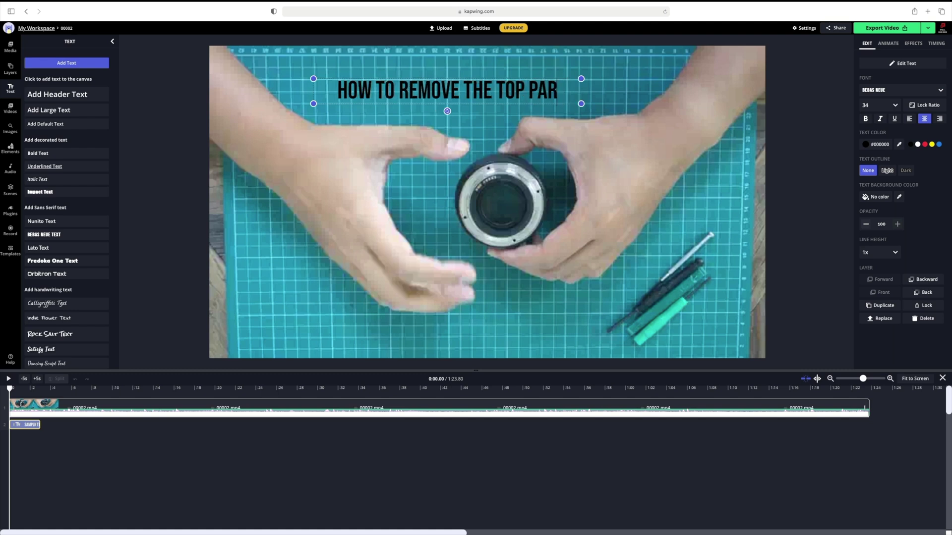
pyautogui.write('T OF A LENS')
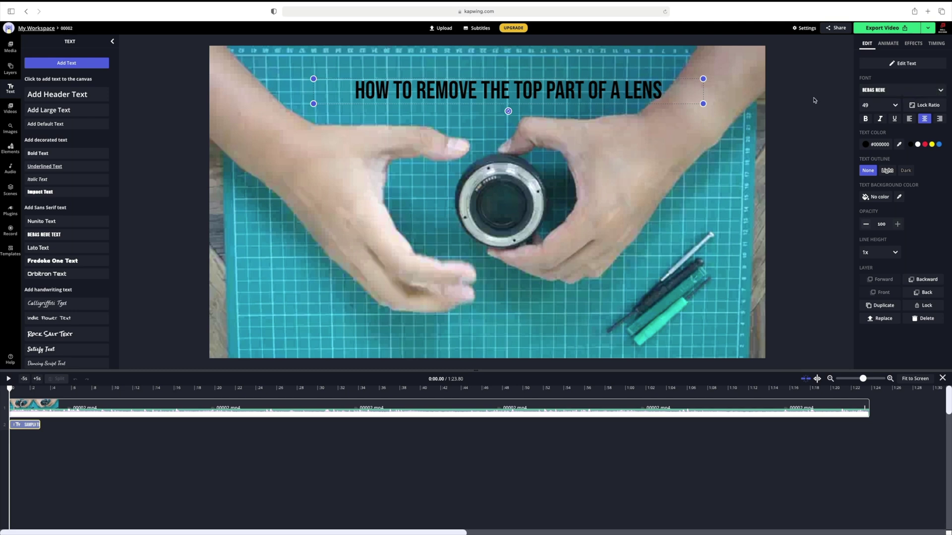
pyautogui.click(941, 91)
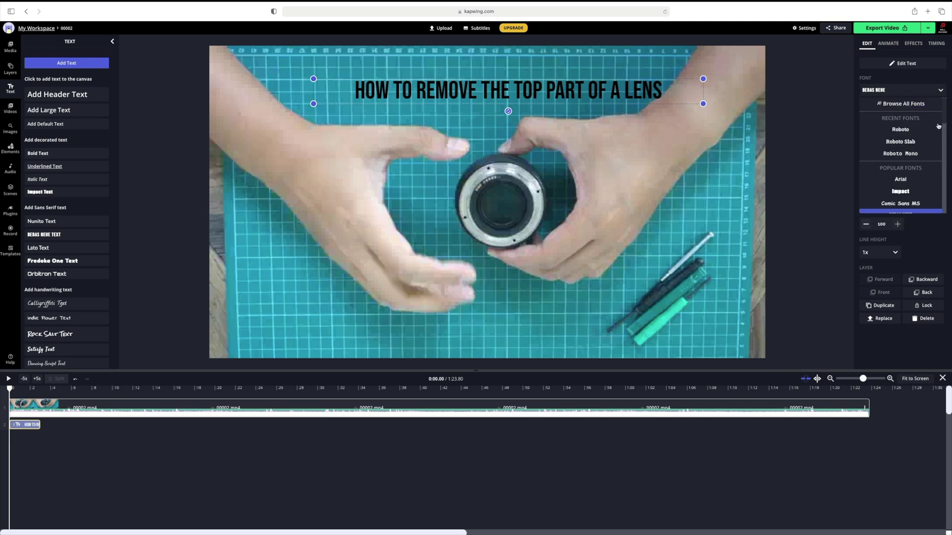
# Browse the full font library and search for 'os', keeping Bebas Neue.
pyautogui.moveTo(943, 120); pyautogui.dragTo(949, 226)
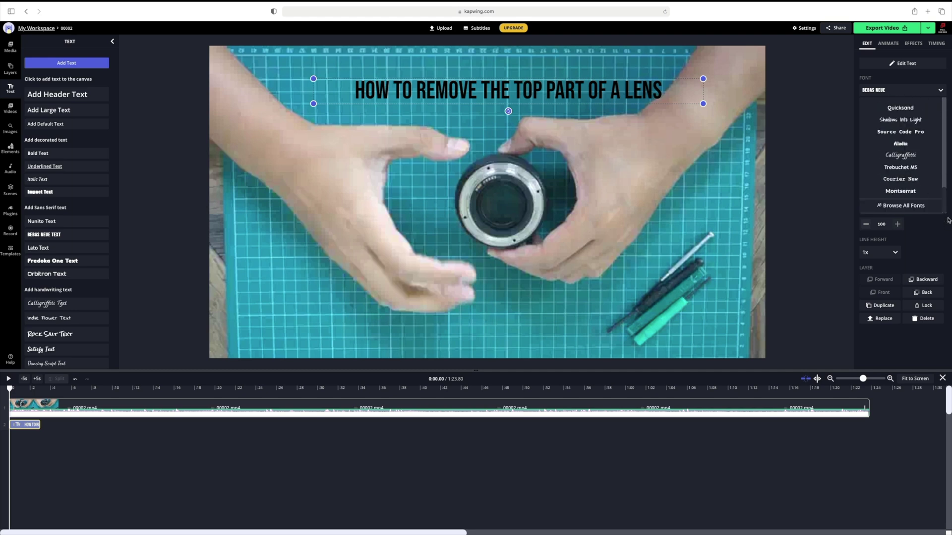
pyautogui.click(890, 206)
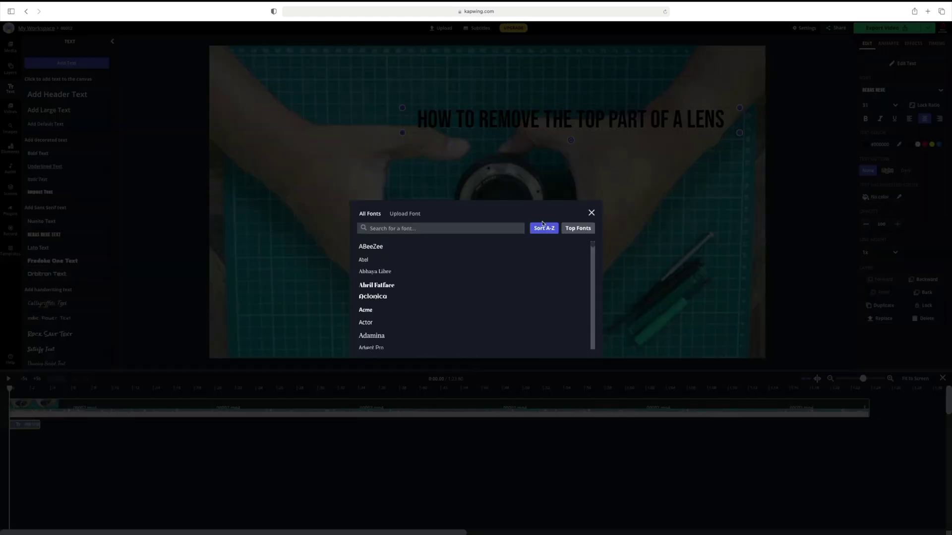
pyautogui.click(427, 230)
pyautogui.write('oswald')
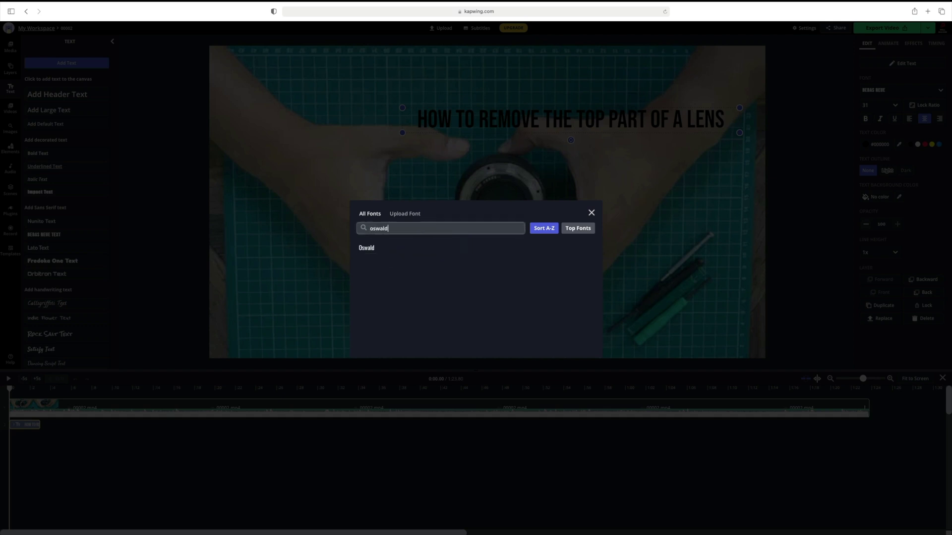
# Keep font size 31, then resize the title box so it wraps onto two lines.
pyautogui.click(896, 105)
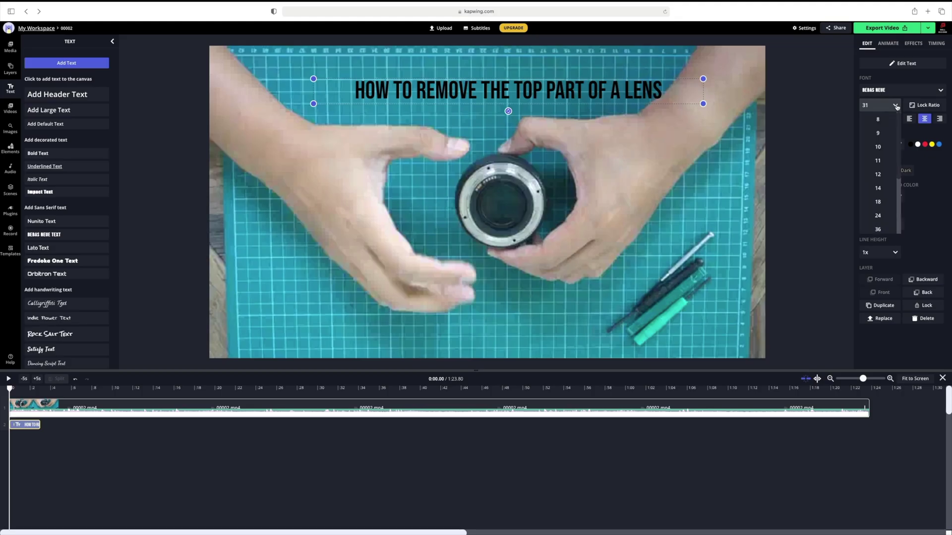
pyautogui.click(896, 105)
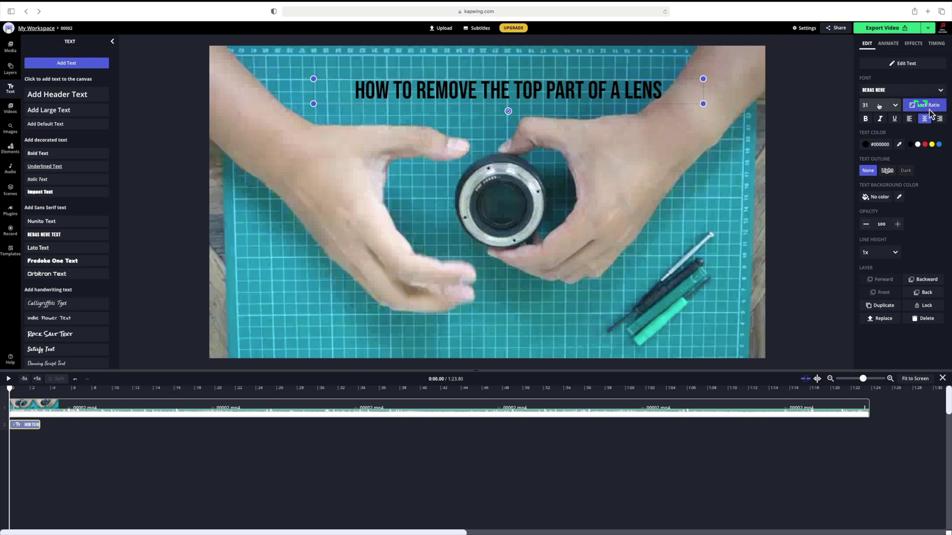
pyautogui.moveTo(703, 103); pyautogui.dragTo(654, 100)
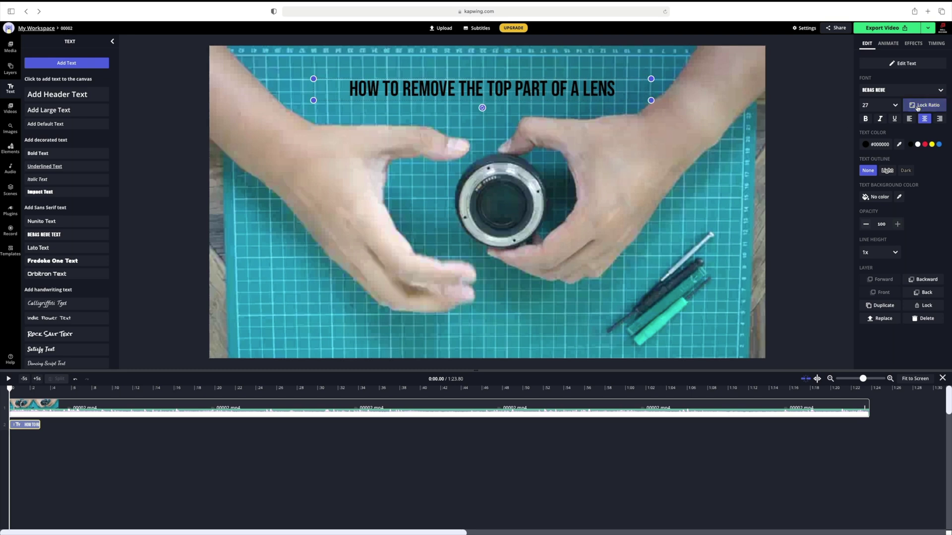
pyautogui.moveTo(651, 100); pyautogui.dragTo(732, 171)
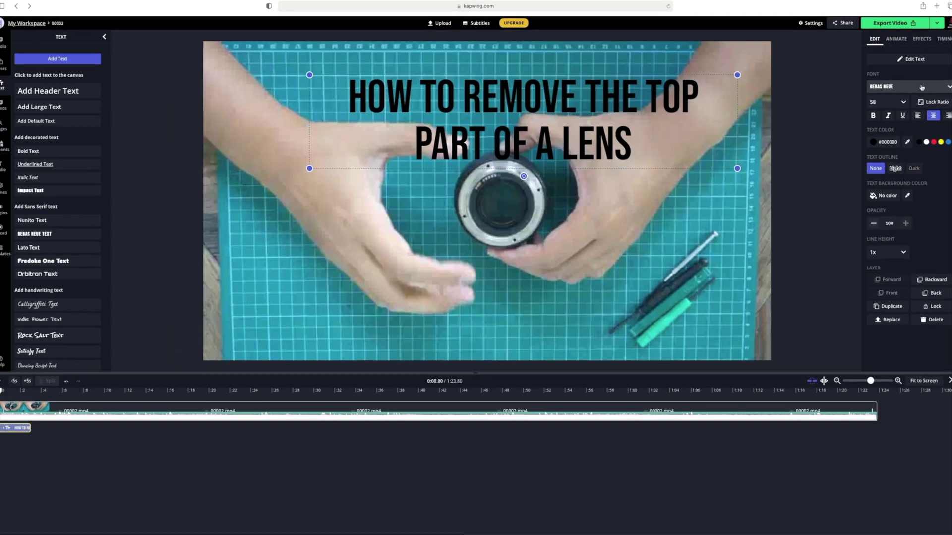
# Try red and yellow, keep the title black, and give it a Light outline.
pyautogui.click(934, 142)
pyautogui.click(940, 141)
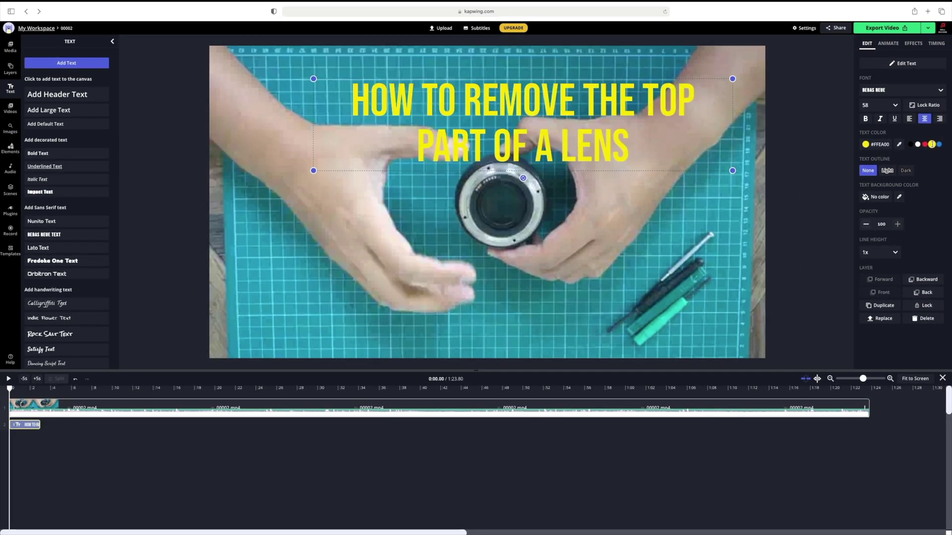
pyautogui.click(910, 145)
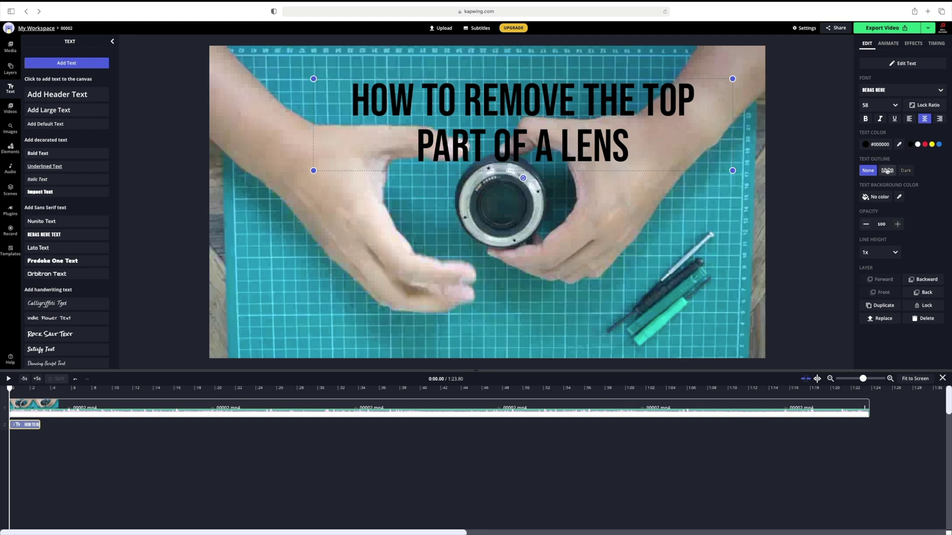
pyautogui.click(888, 170)
pyautogui.click(905, 170)
pyautogui.click(884, 171)
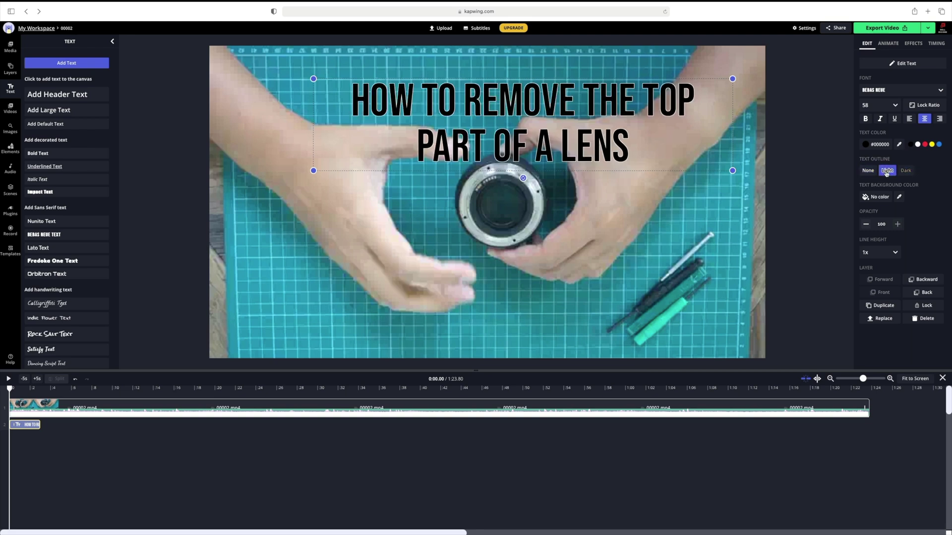
# Give the title a light grey-blue background and move it to the middle of the video.
pyautogui.click(880, 198)
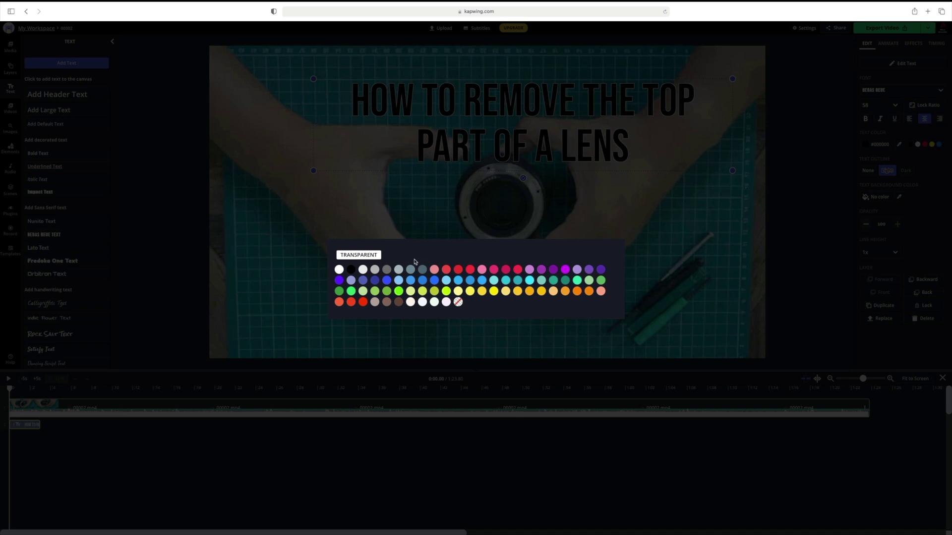
pyautogui.click(399, 270)
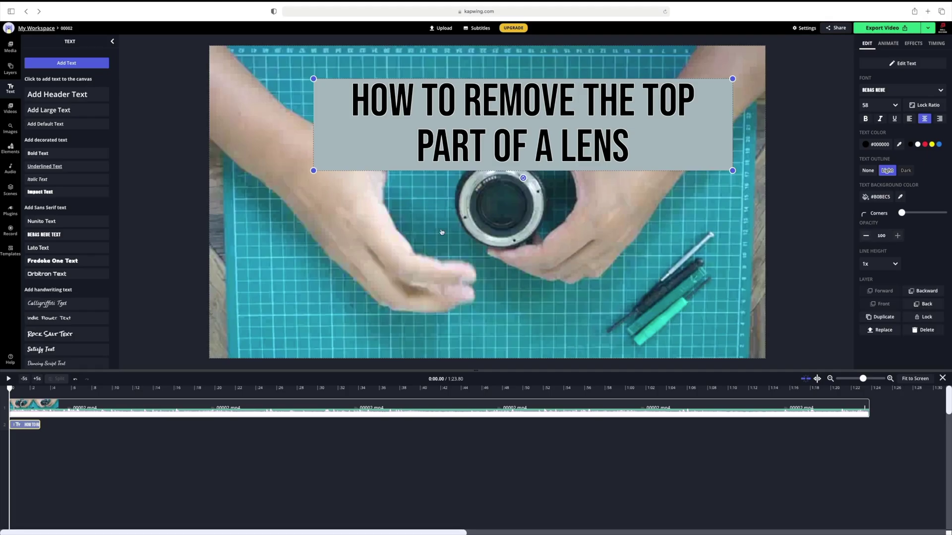
pyautogui.moveTo(670, 111); pyautogui.dragTo(667, 197)
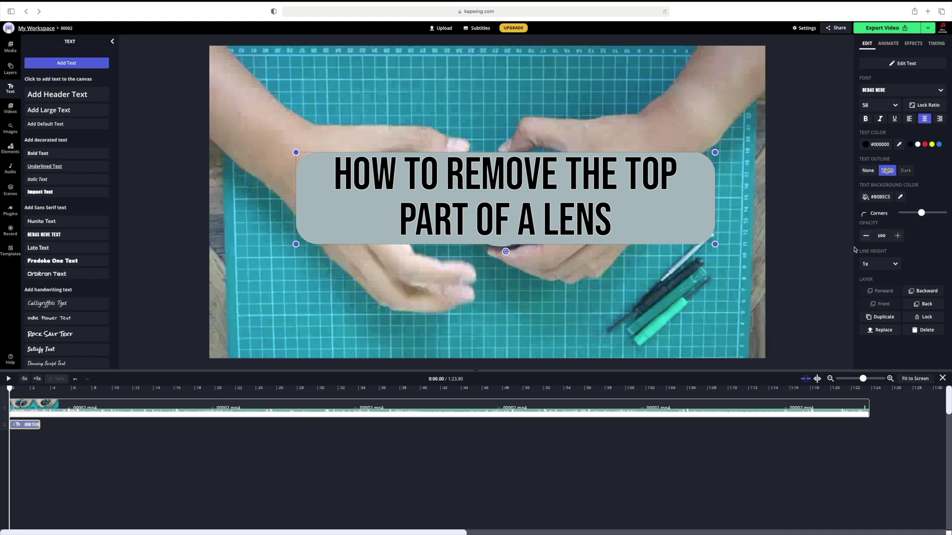
# Set the title background opacity to 80 and nudge the title slightly left.
pyautogui.click(866, 237)
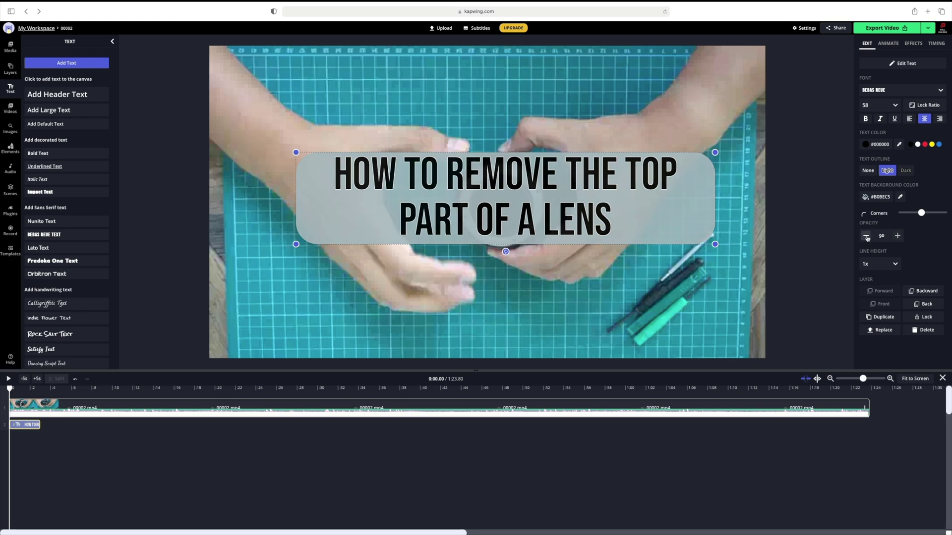
pyautogui.click(866, 236)
pyautogui.click(866, 236)
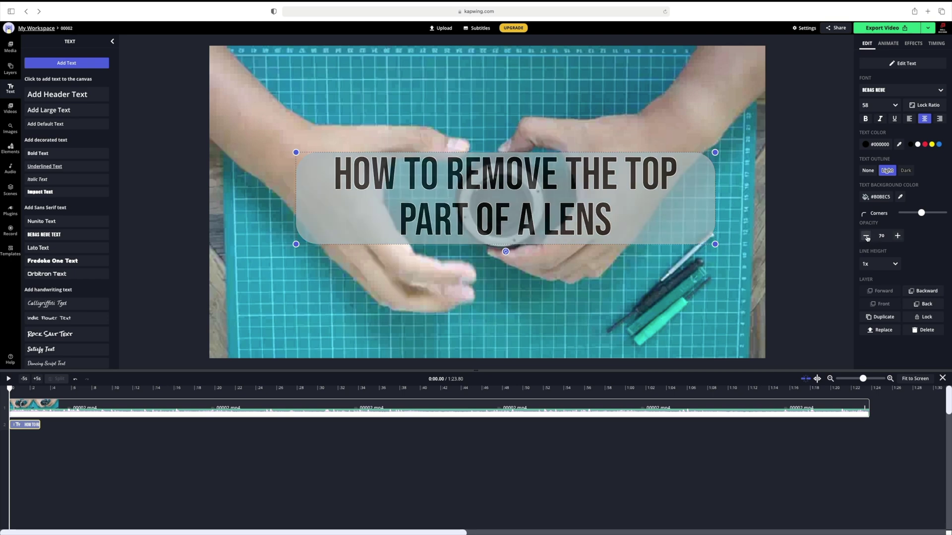
pyautogui.click(897, 237)
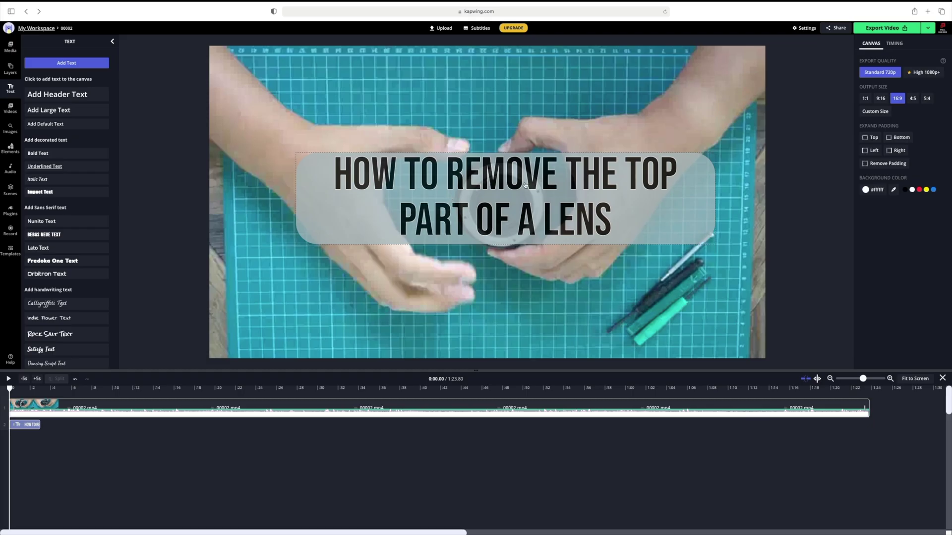
pyautogui.moveTo(526, 185)
pyautogui.mouseDown()
pyautogui.moveTo(502, 185)
pyautogui.moveTo(511, 187)
pyautogui.mouseUp()
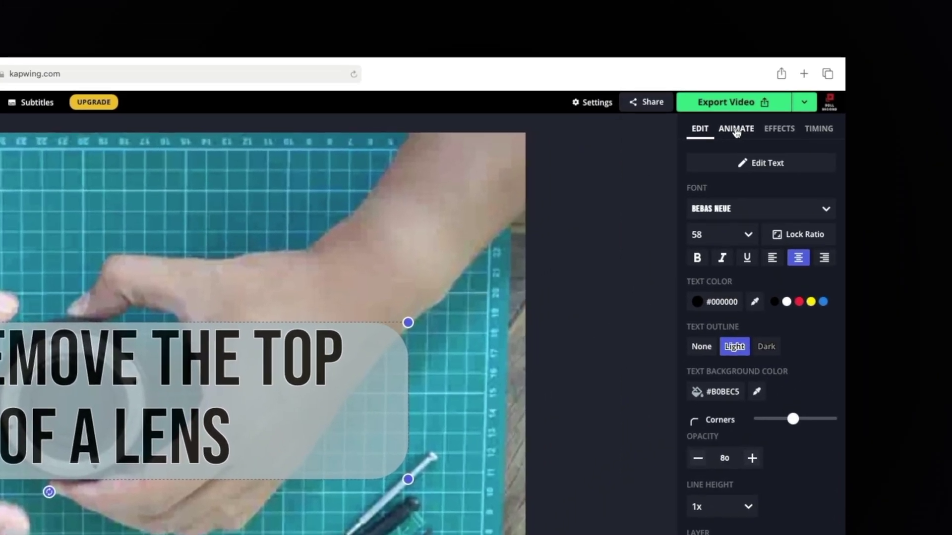
# Try Reveal and Slide, then give the title a slow Fade on both intro and outro.
pyautogui.click(736, 131)
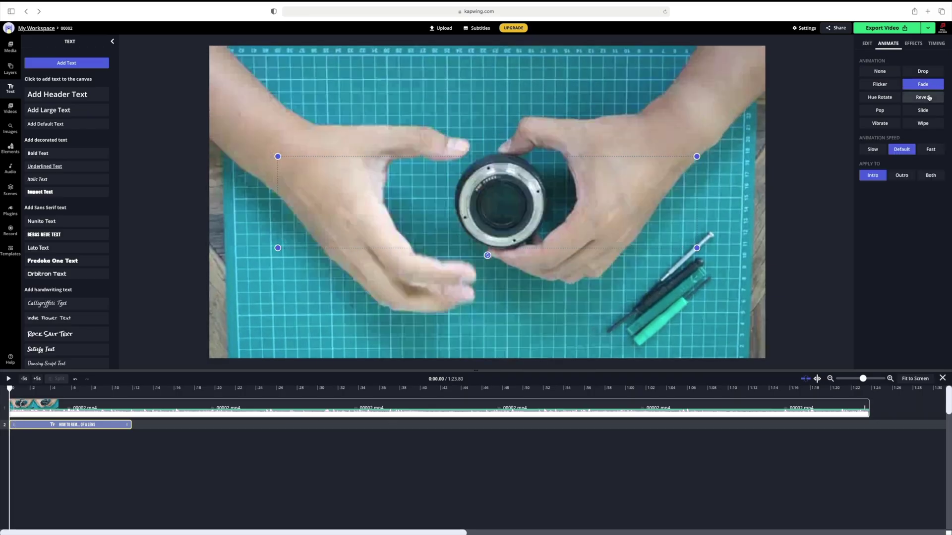
pyautogui.click(923, 97)
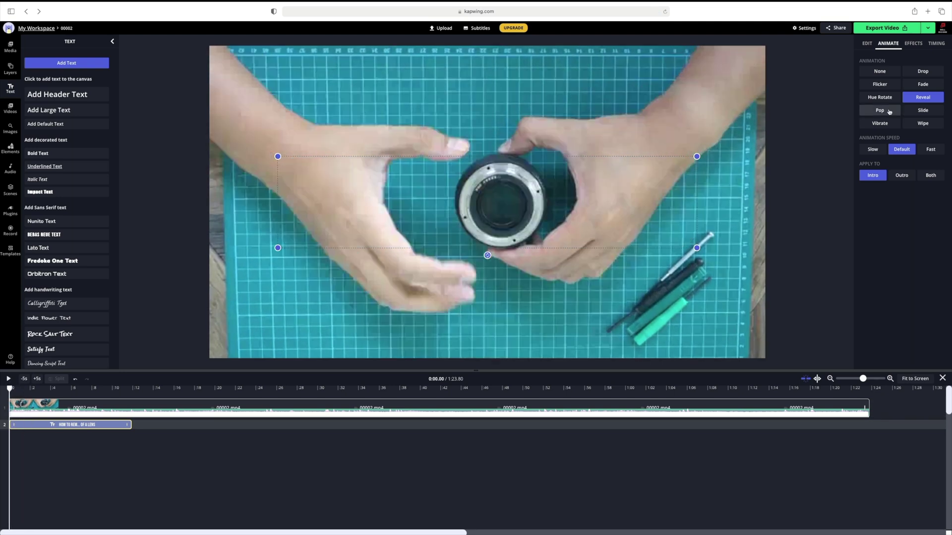
pyautogui.click(917, 115)
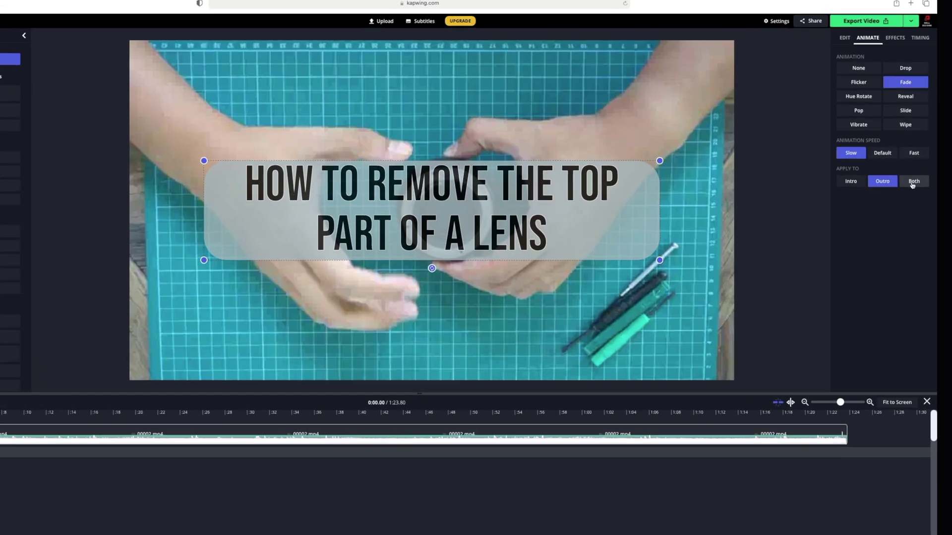
pyautogui.click(912, 182)
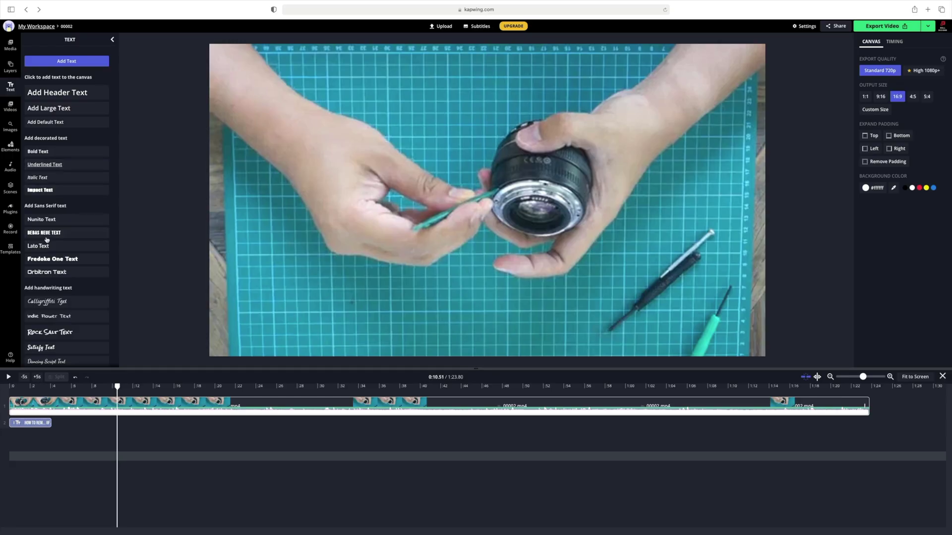
# Add a STEP 1 text layer and a lower caption reading 'USE A SPUDGER TOOL TO LOOSEN THE METAL RING'.
pyautogui.click(46, 237)
pyautogui.write('STEP 1')
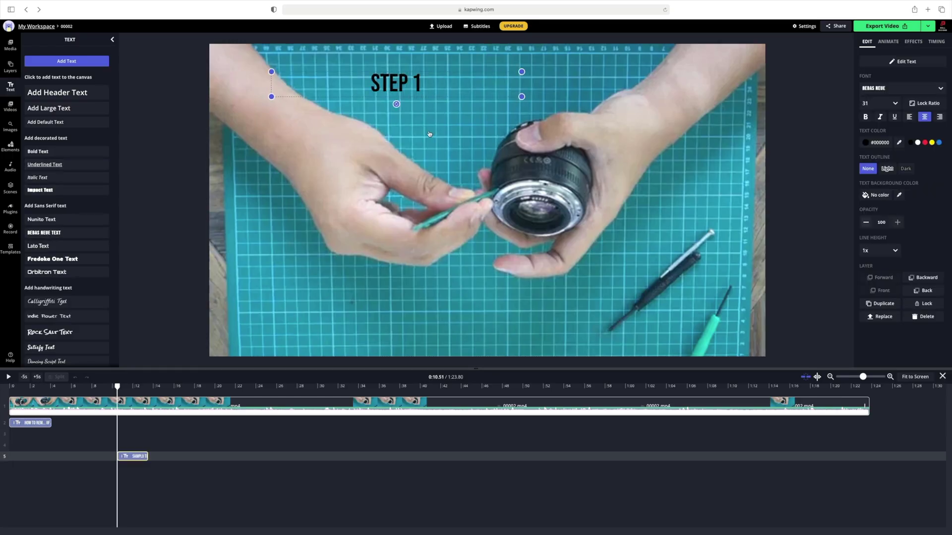
pyautogui.click(429, 134)
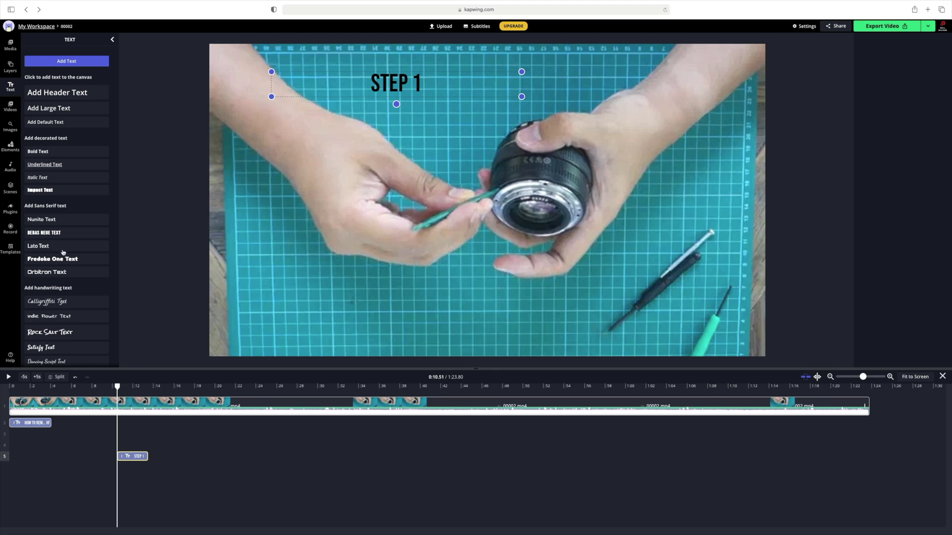
pyautogui.click(56, 232)
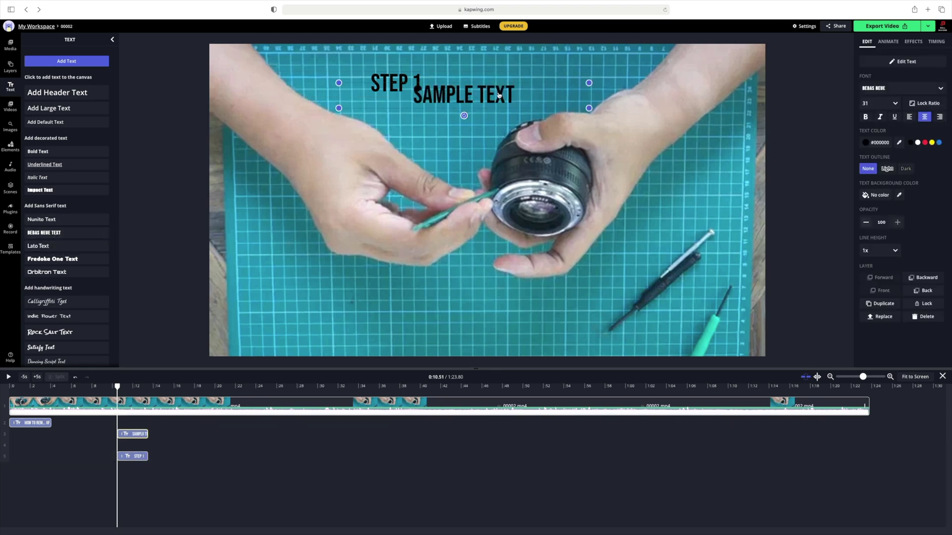
pyautogui.moveTo(498, 96); pyautogui.dragTo(519, 298)
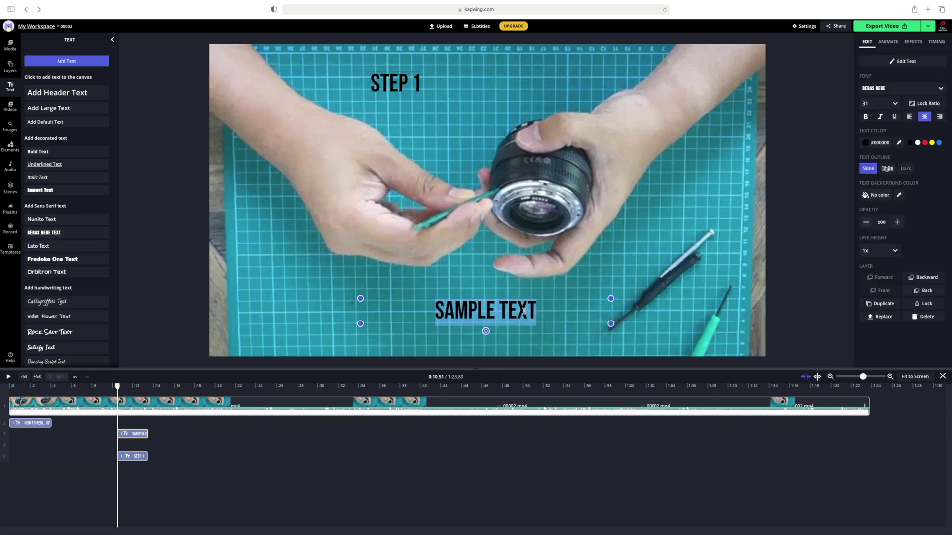
pyautogui.write('USE A SPUDGER TO')
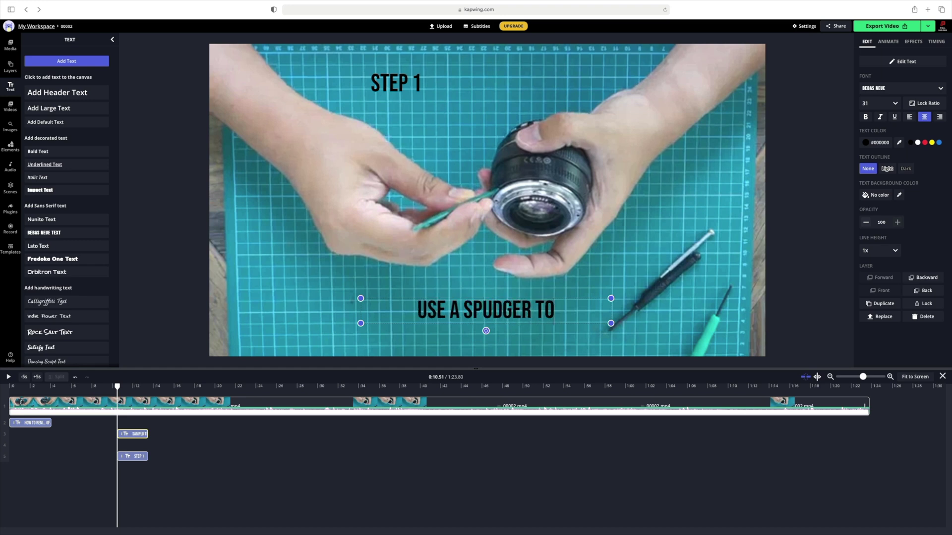
pyautogui.write('OL TO LOOSEN THE META')
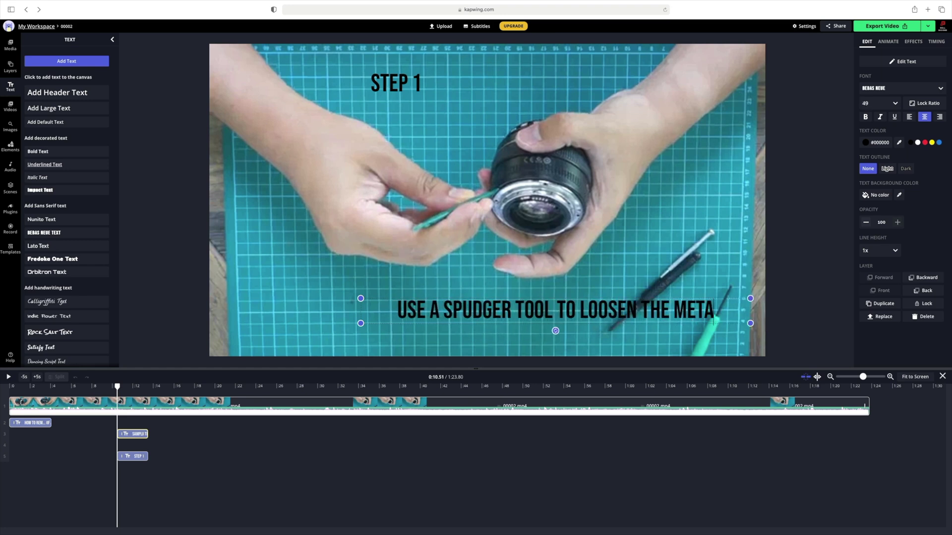
pyautogui.write('L RING')
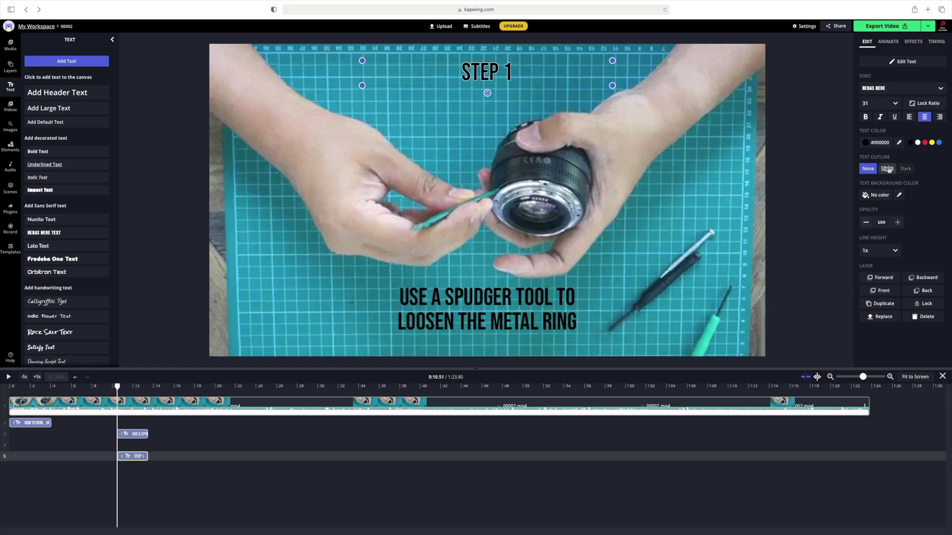
# Give the spudger caption a Light outline and grey background, widening its box to fit.
pyautogui.click(887, 170)
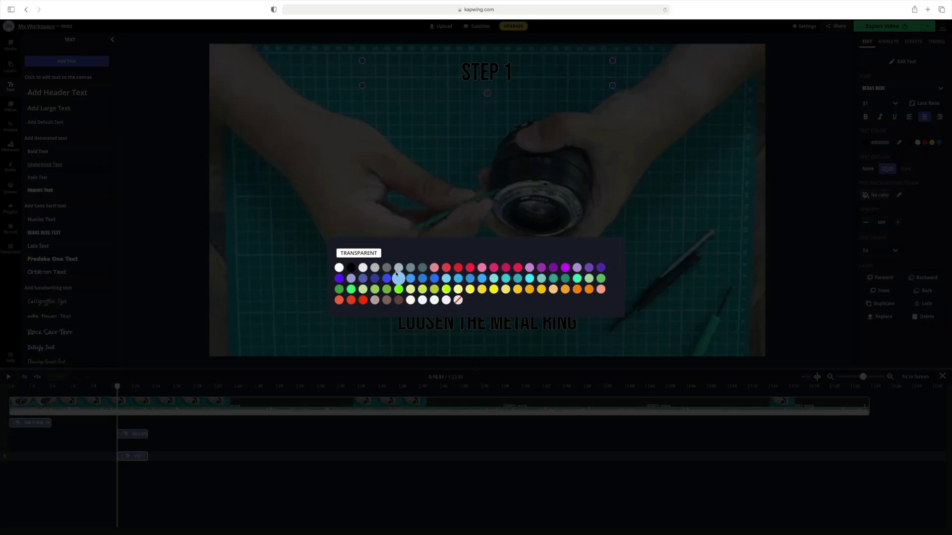
pyautogui.click(396, 270)
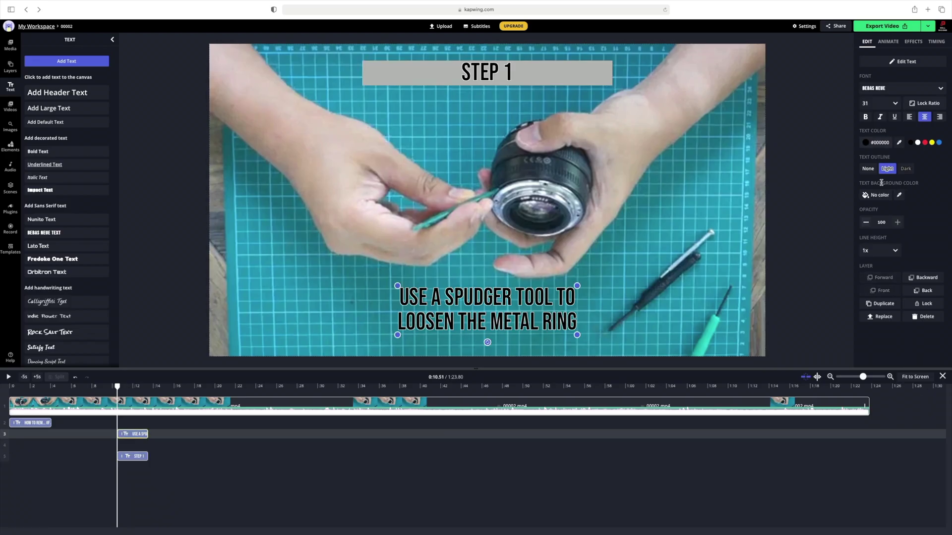
pyautogui.click(865, 195)
pyautogui.click(627, 295)
pyautogui.moveTo(577, 286); pyautogui.dragTo(614, 285)
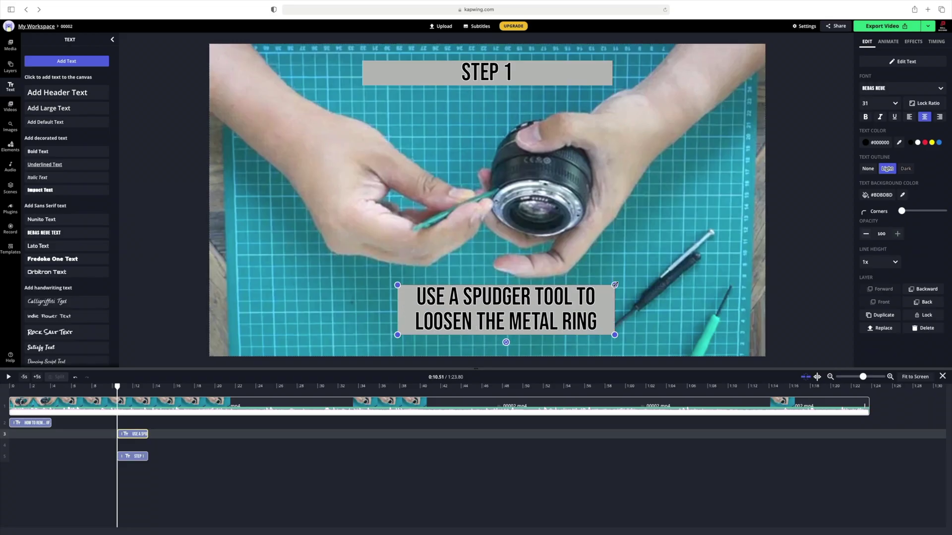
# Tighten the STEP 1 box, move the caption lower, round its corners and lower its opacity.
pyautogui.click(612, 84)
pyautogui.moveTo(612, 85); pyautogui.dragTo(491, 73)
pyautogui.moveTo(505, 310); pyautogui.dragTo(488, 317)
pyautogui.moveTo(901, 210); pyautogui.dragTo(921, 213)
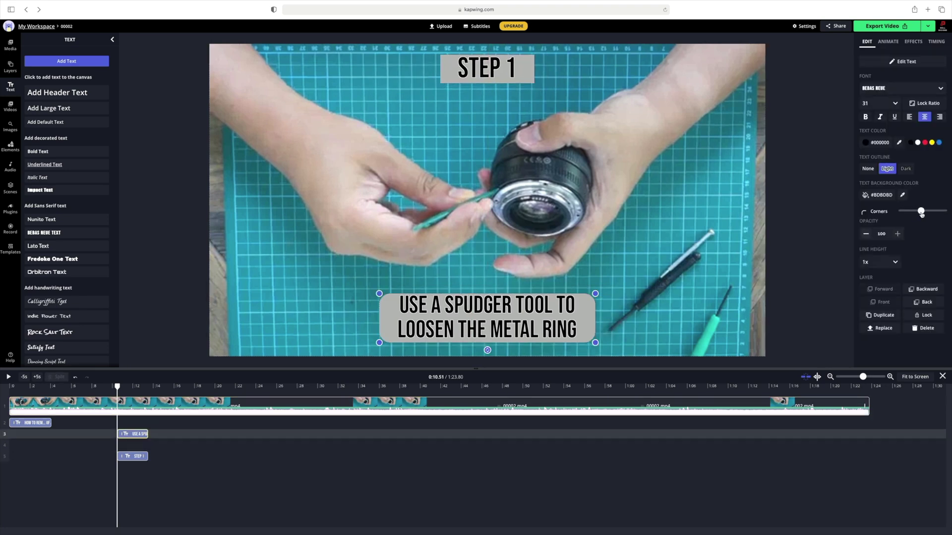
pyautogui.click(525, 74)
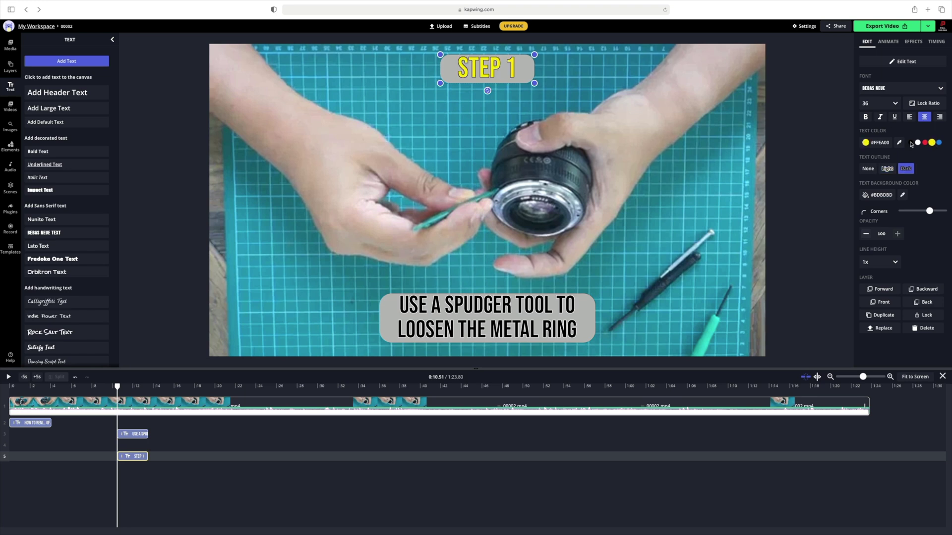
pyautogui.click(541, 314)
pyautogui.click(866, 234)
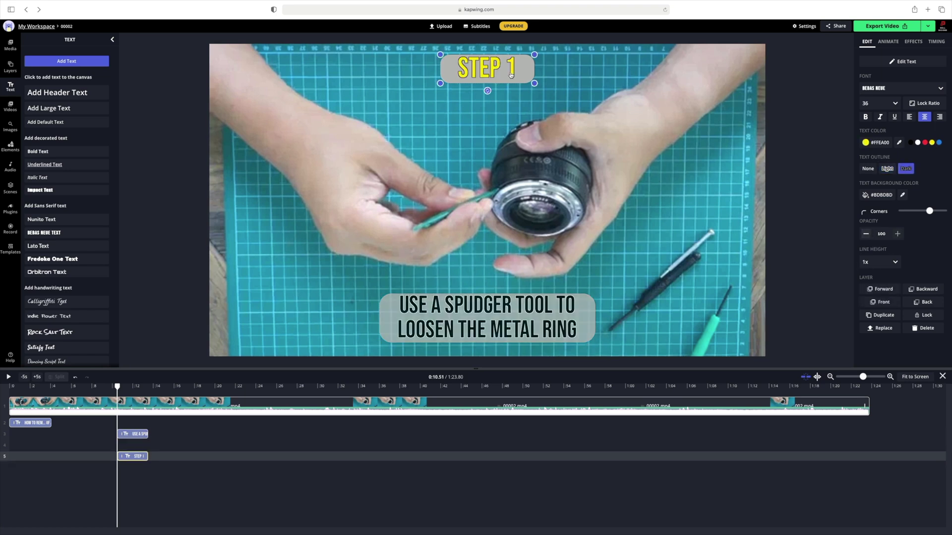
pyautogui.click(642, 180)
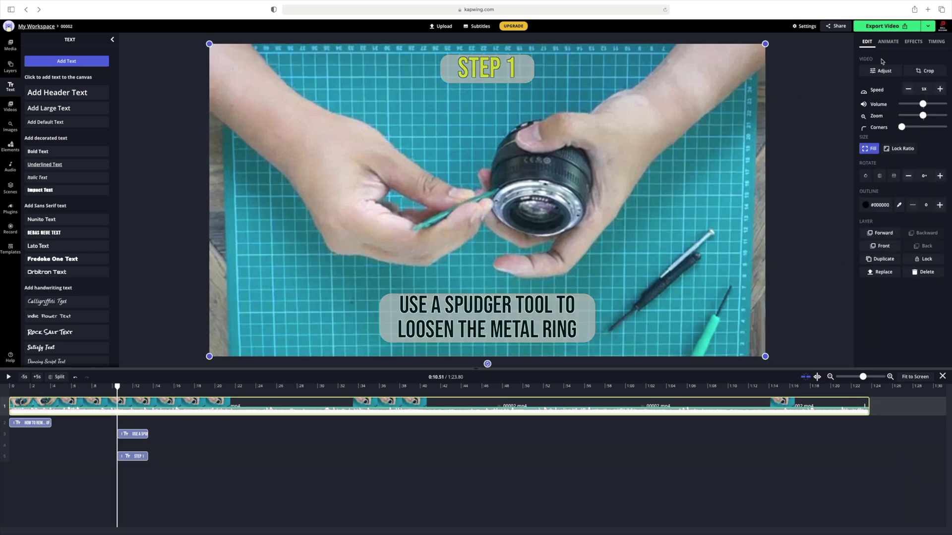
# Give the STEP 1 label a slow Fade applied to both entrance and exit.
pyautogui.click(888, 41)
pyautogui.click(922, 69)
pyautogui.click(132, 456)
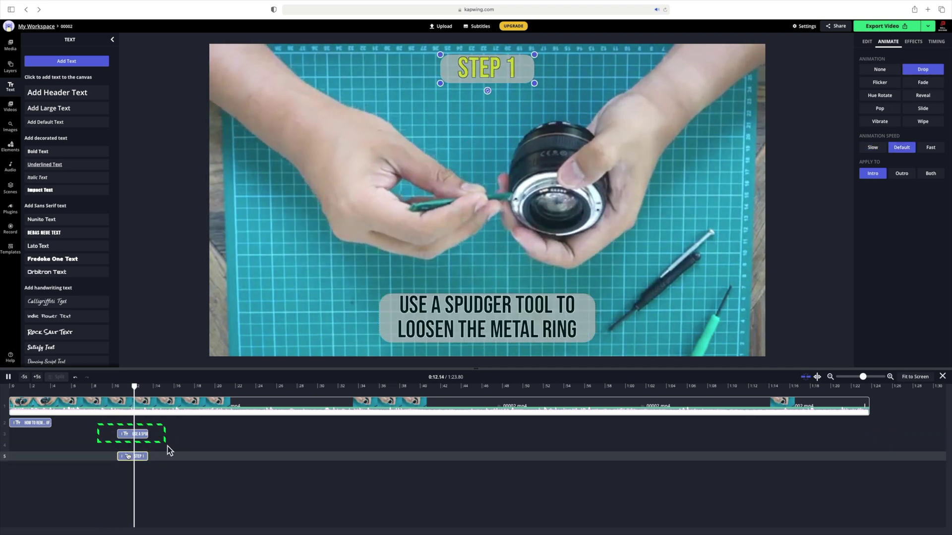
pyautogui.click(922, 82)
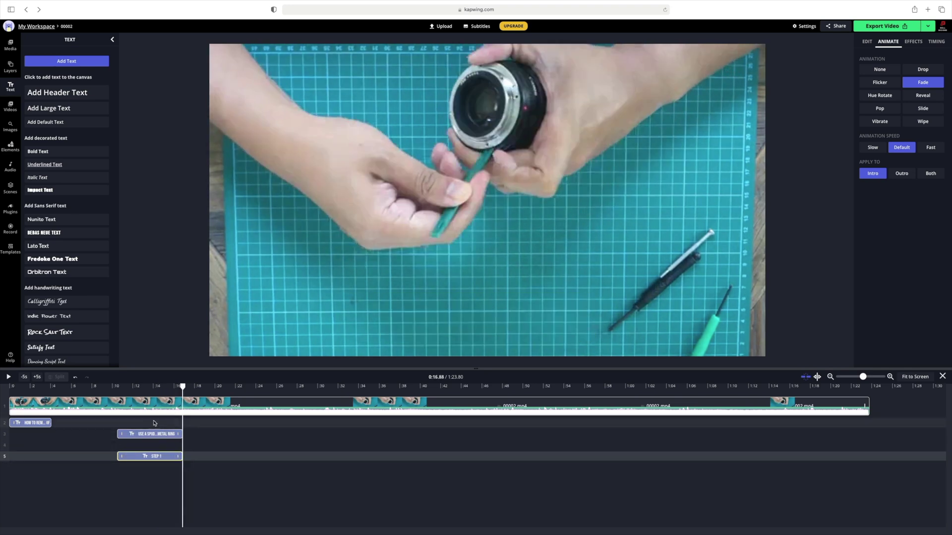
pyautogui.click(868, 148)
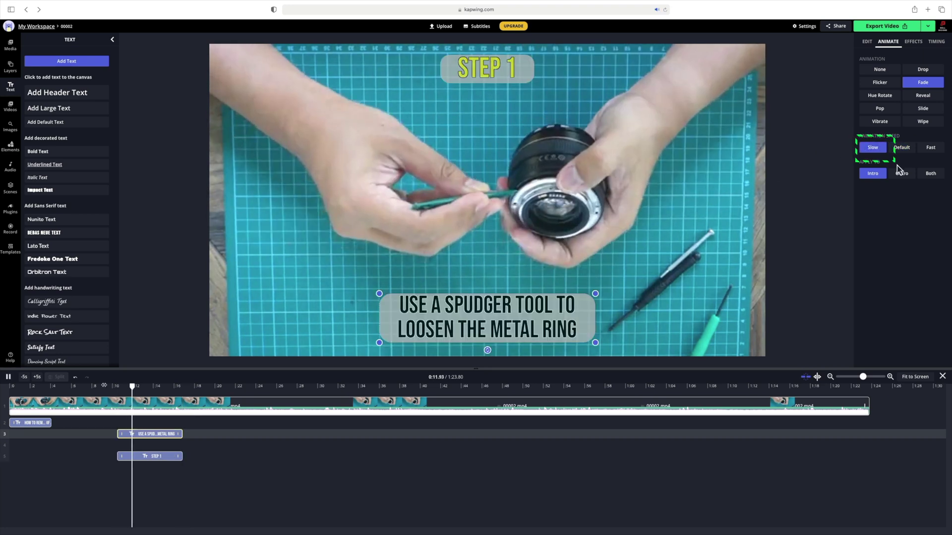
pyautogui.click(931, 174)
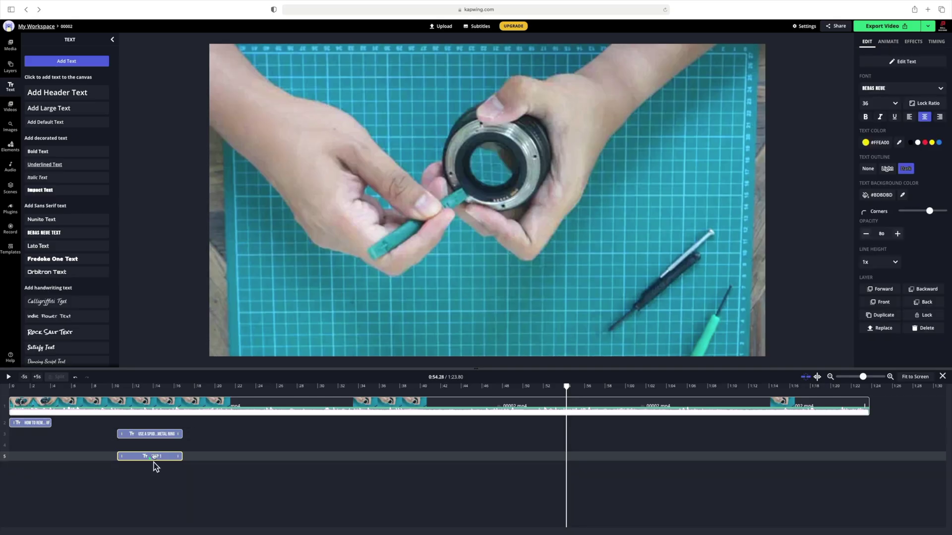
# Copy the STEP label and spudger caption to 54.28 with METAL text, and add a closing THE END title.
pyautogui.click(886, 320)
pyautogui.moveTo(601, 470); pyautogui.dragTo(773, 456)
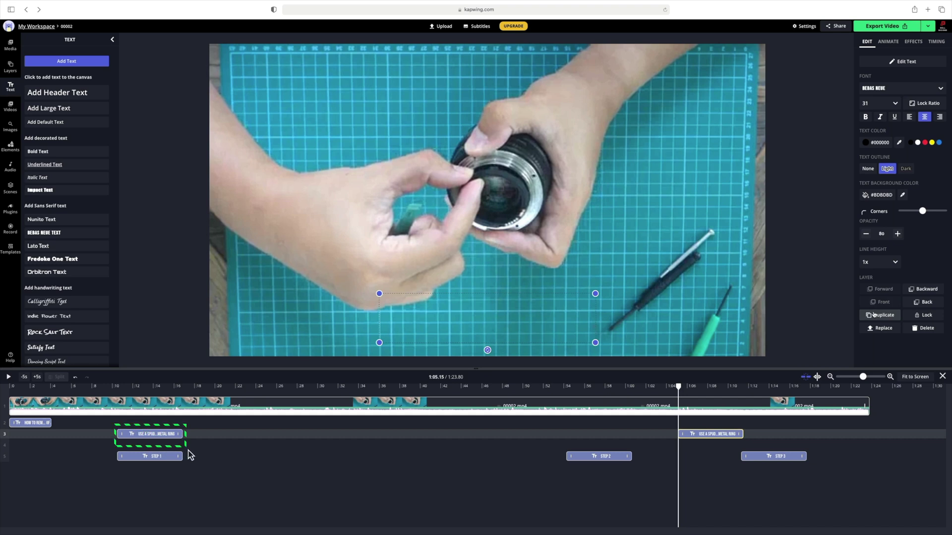
pyautogui.click(874, 316)
pyautogui.moveTo(710, 468); pyautogui.dragTo(593, 471)
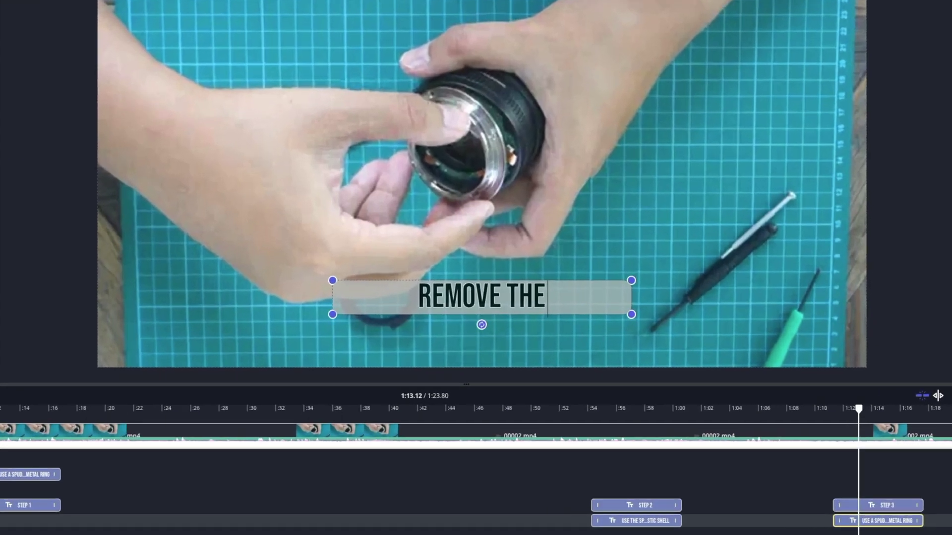
pyautogui.write('ME')
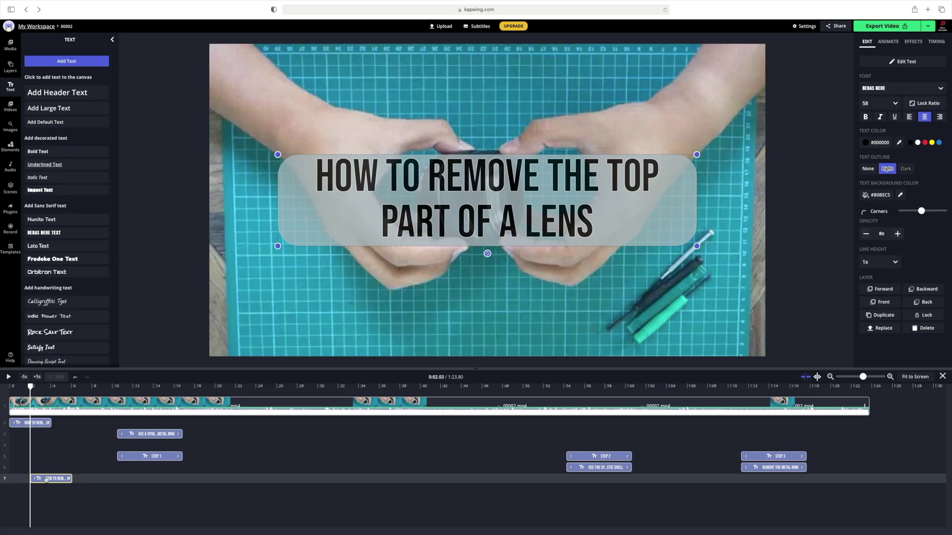
pyautogui.moveTo(46, 479); pyautogui.dragTo(855, 455)
pyautogui.write('THE E')
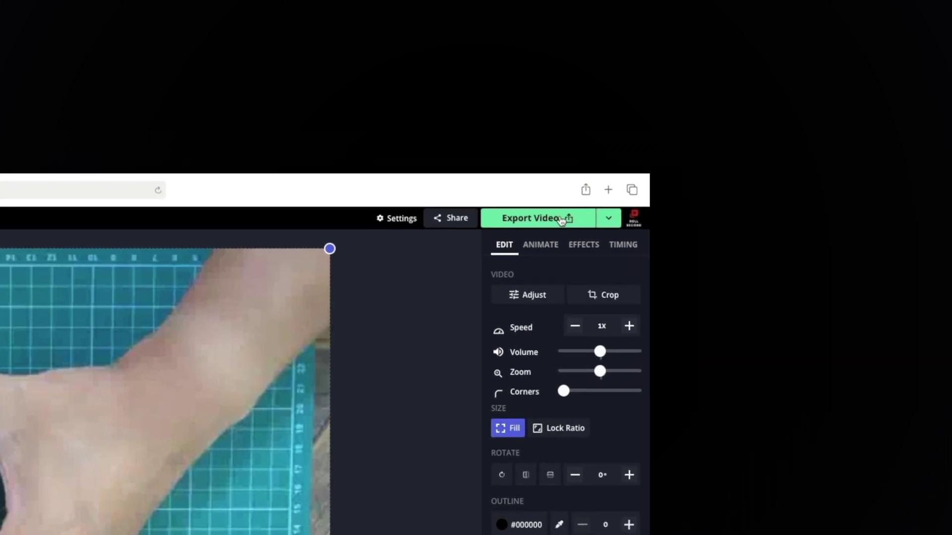
# Export the finished lens-repair video to its 00002 project page.
pyautogui.click(562, 220)
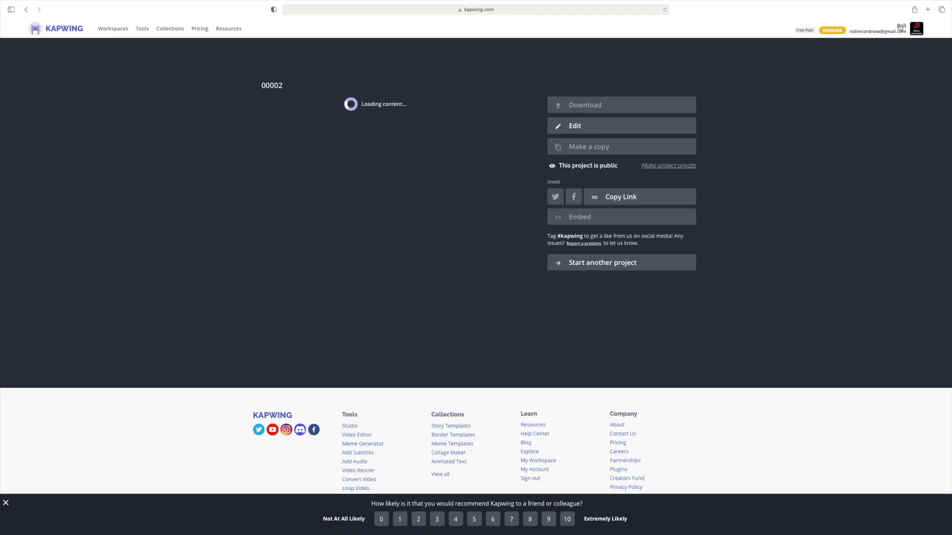